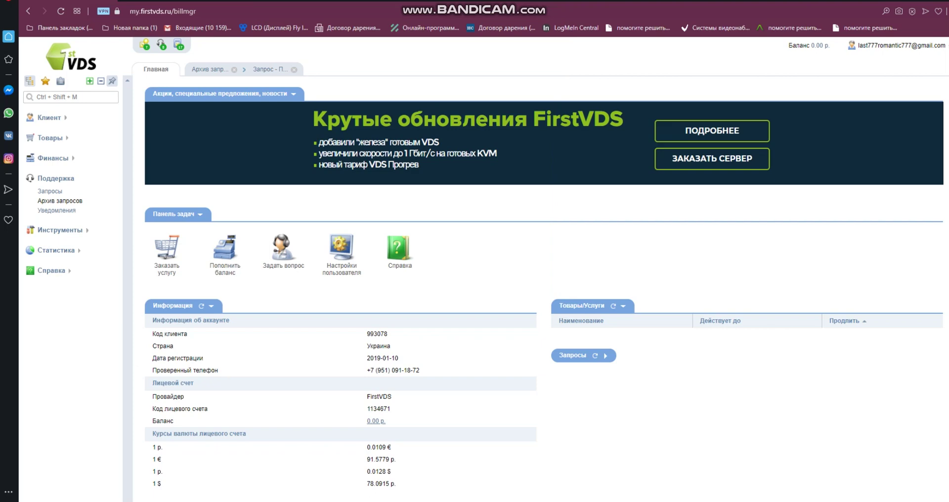
- Switch from BILLmanager to the Opera window showing the MEGA registration page
key("alt+Tab")
key("alt+Tab")
key("alt+Tab")
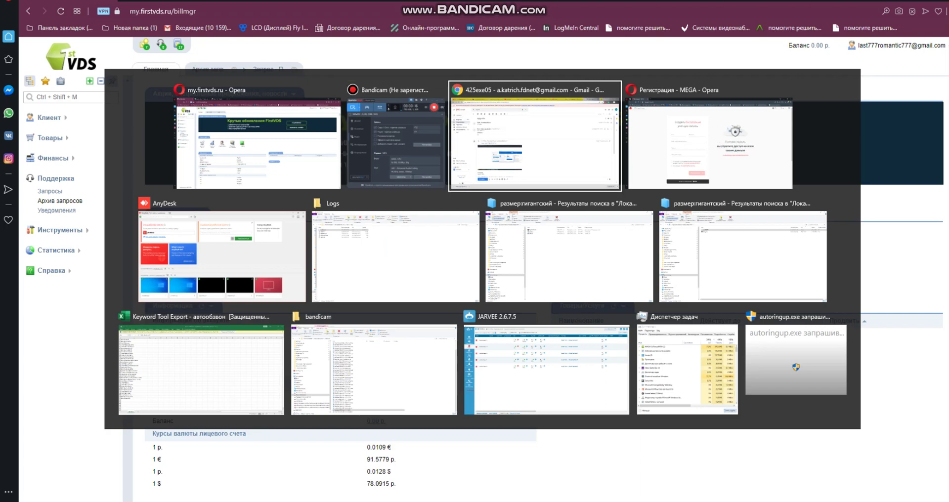
key("alt+Tab")
key("alt+Tab")
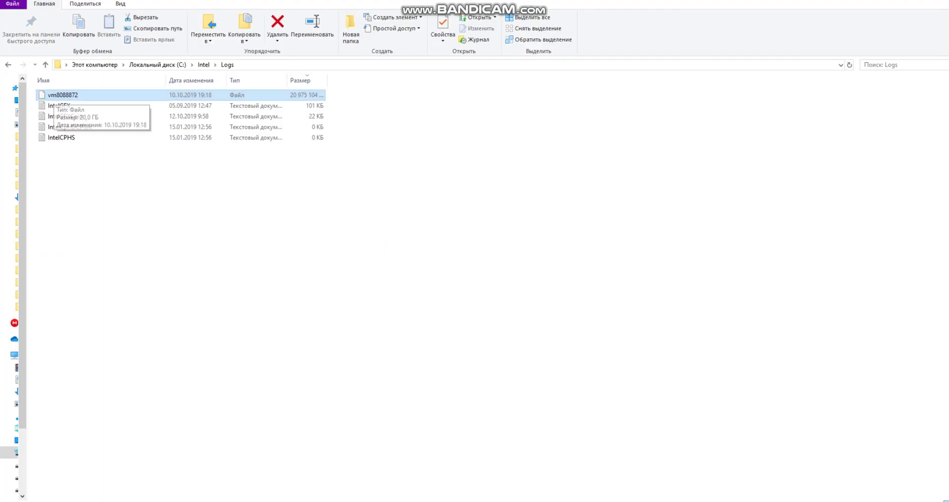
mouse_move(333, 499)
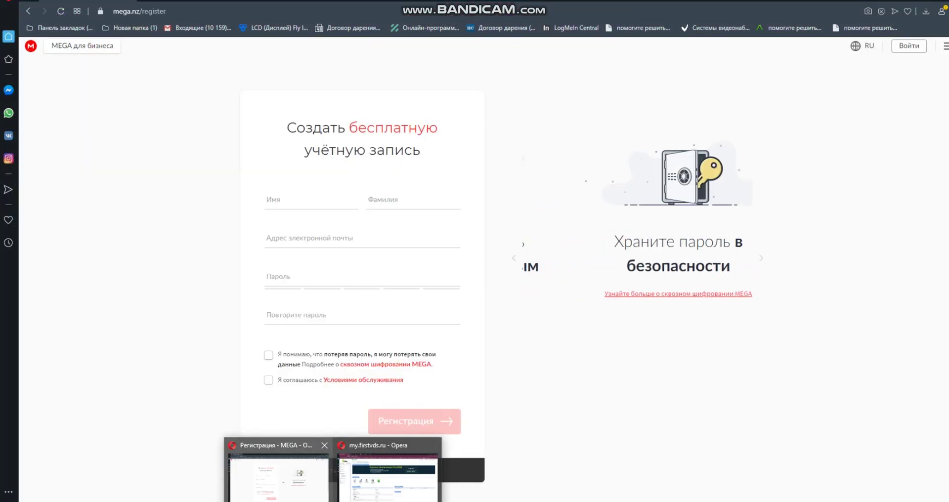
left_click(277, 474)
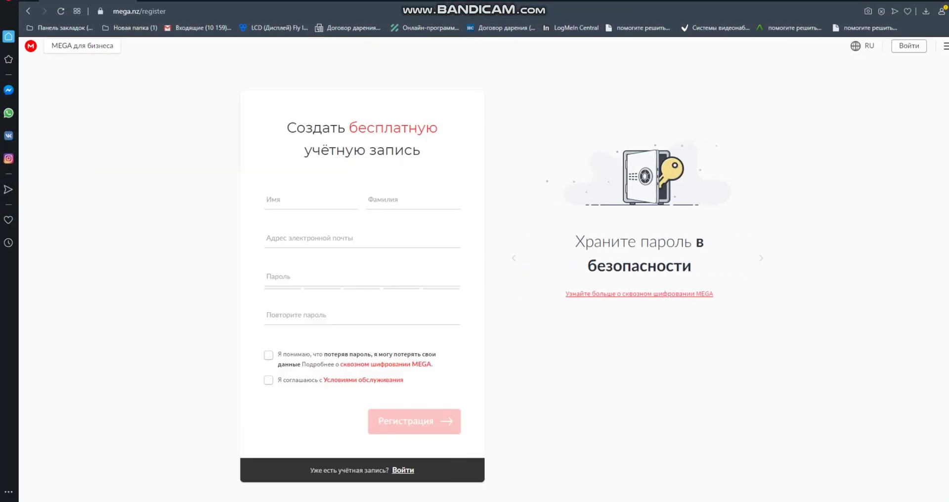
- Fill in the user's first name and surname on the sign-up form
left_click(296, 202)
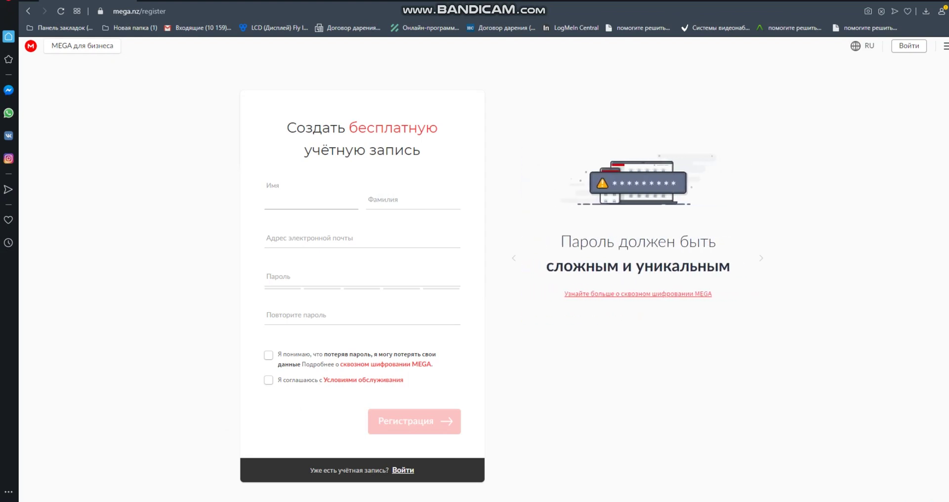
type("Fk")
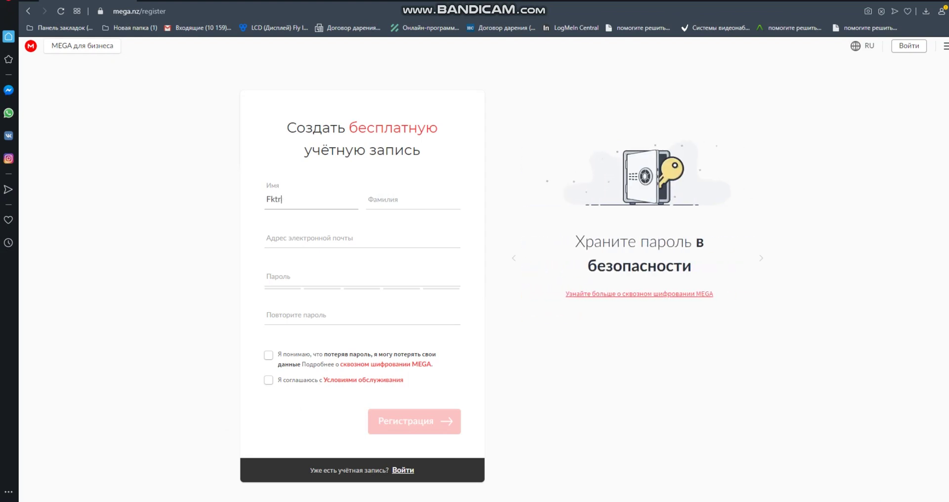
key("BackSpace")
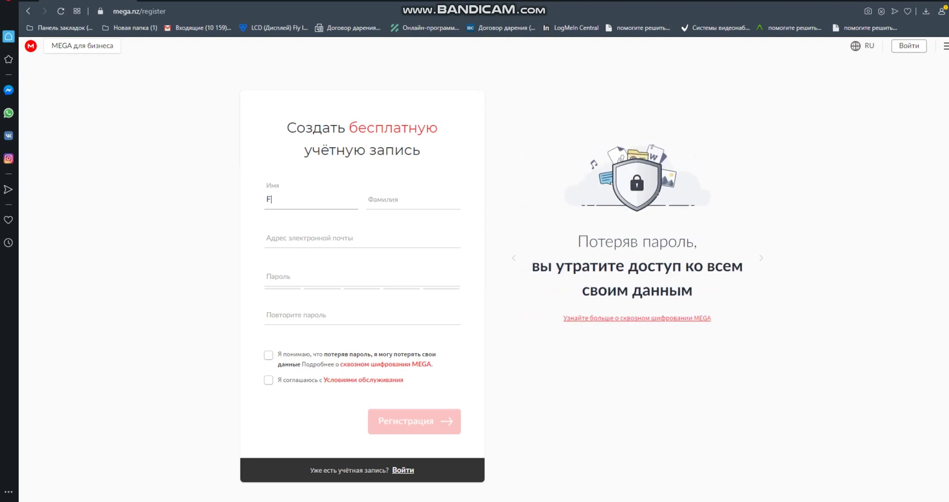
key("BackSpace")
type("Fk")
type("d")
key("BackSpace")
key("BackSpace")
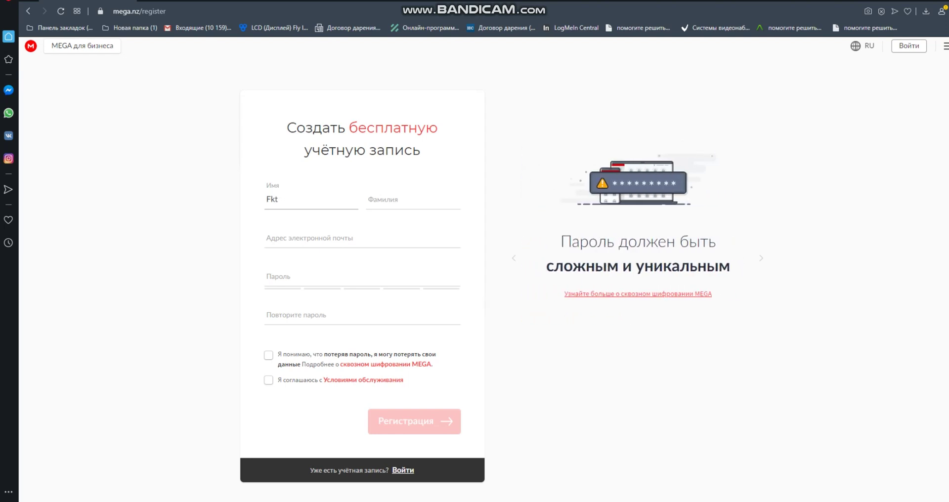
key("BackSpace")
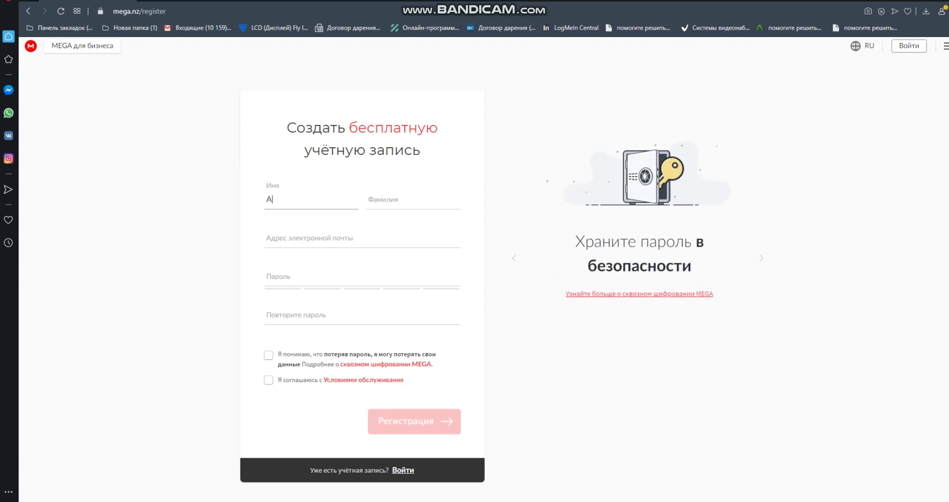
key("Tab")
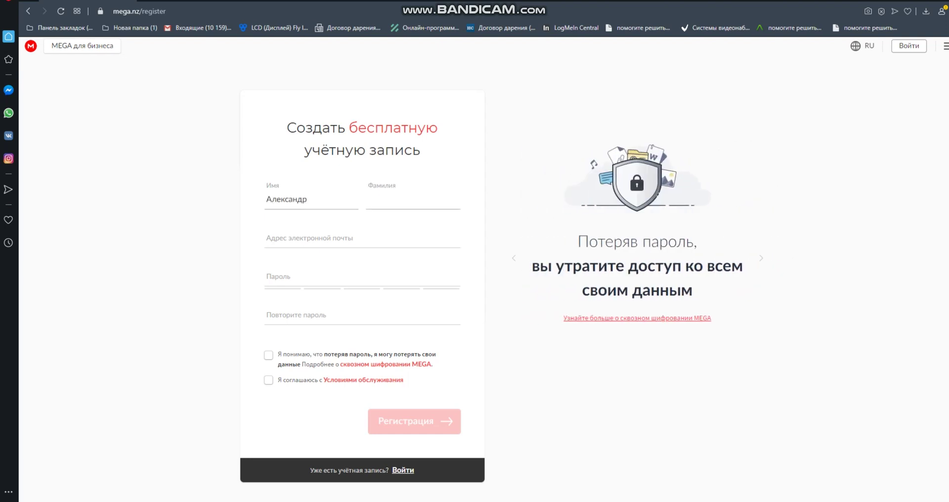
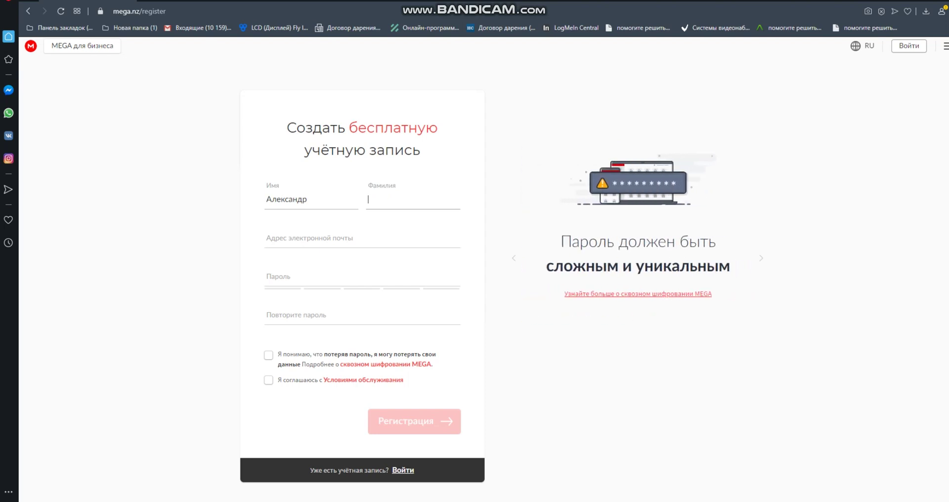
- Enter the user's e-mail address and the account password in both password fields
left_click(296, 237)
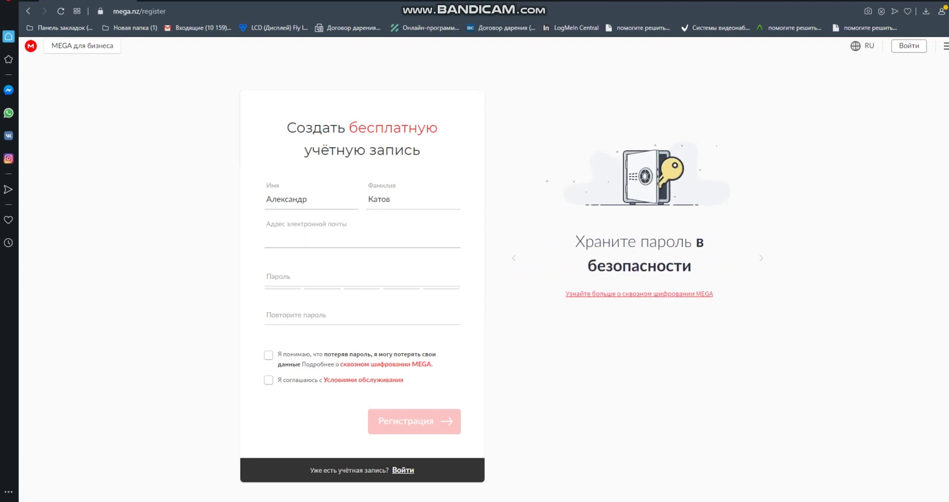
key("BackSpace")
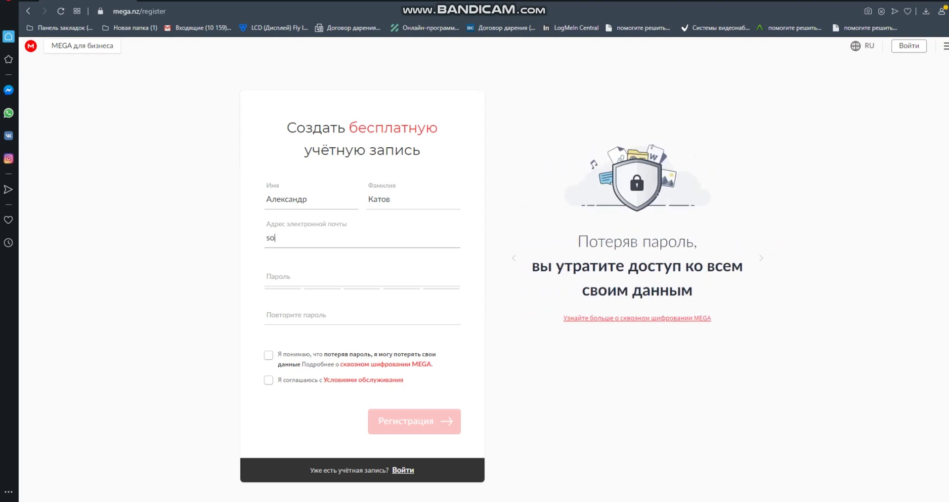
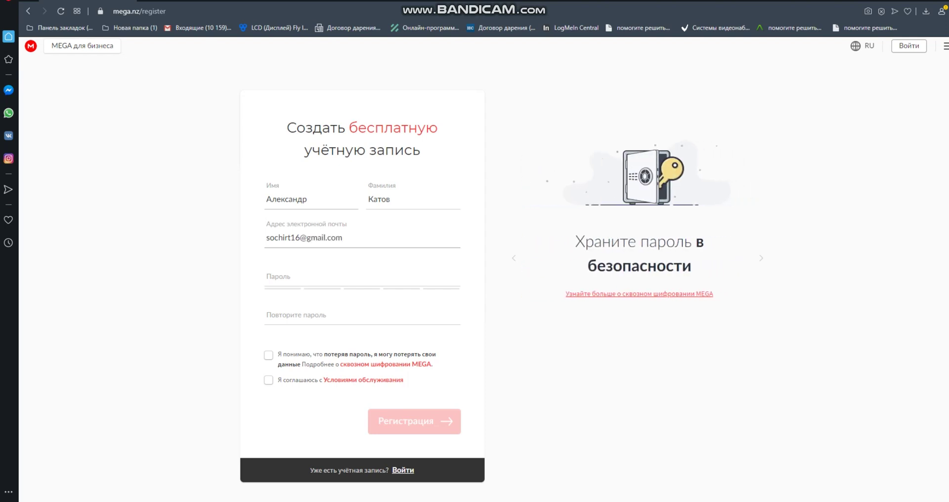
key("Tab")
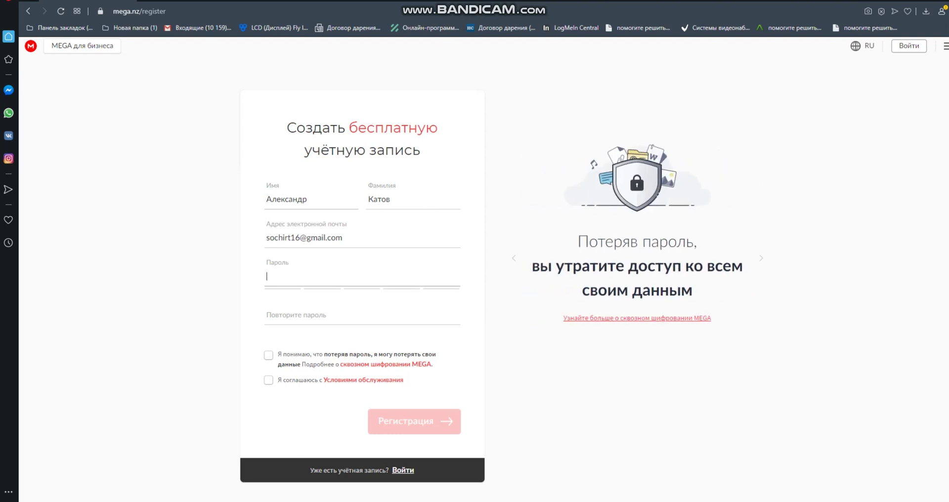
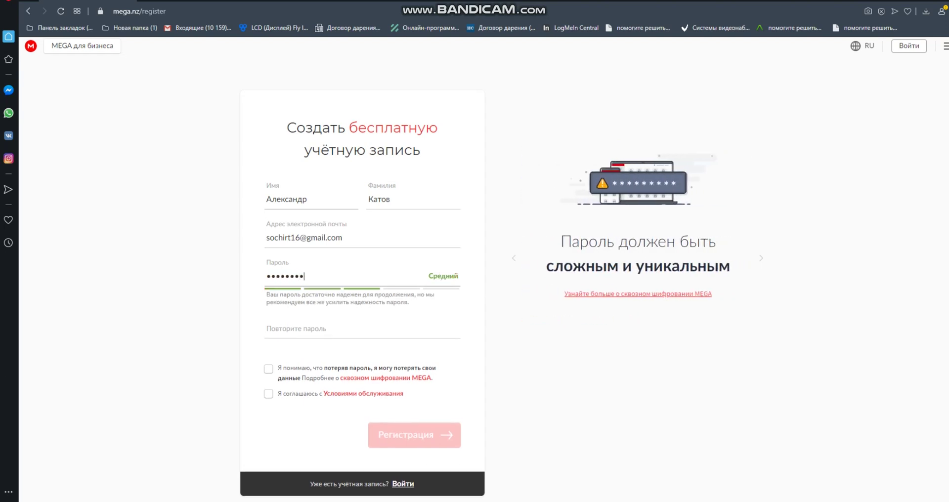
key("Tab")
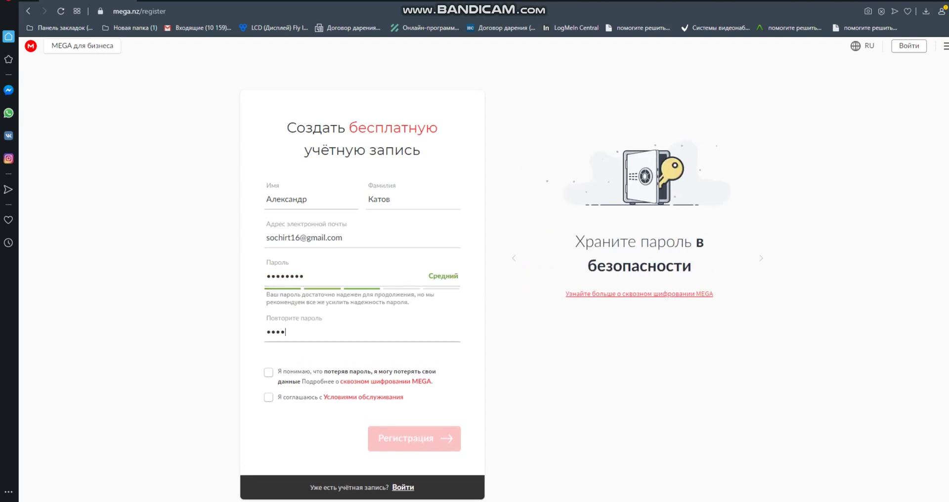
- Tick the data-loss and terms-of-service agreements and submit the registration form
key("Tab")
key("space")
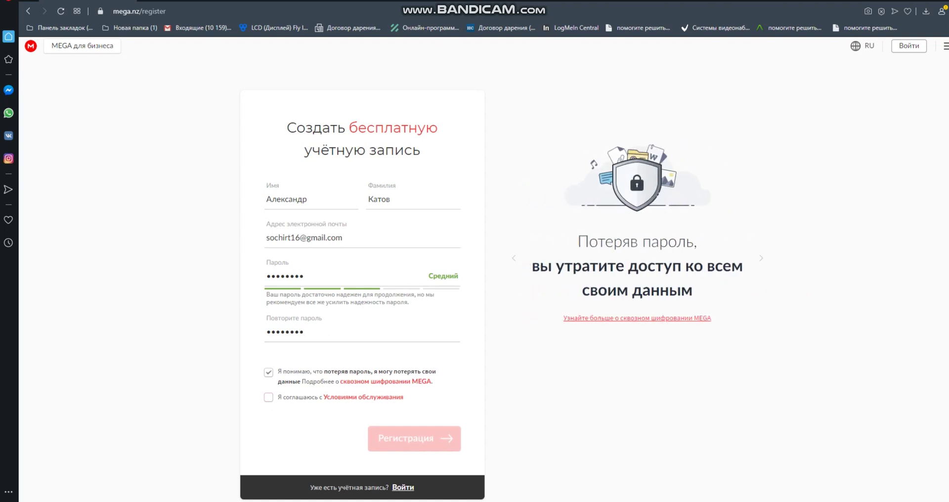
key("Tab")
key("space")
key("Tab")
key("Return")
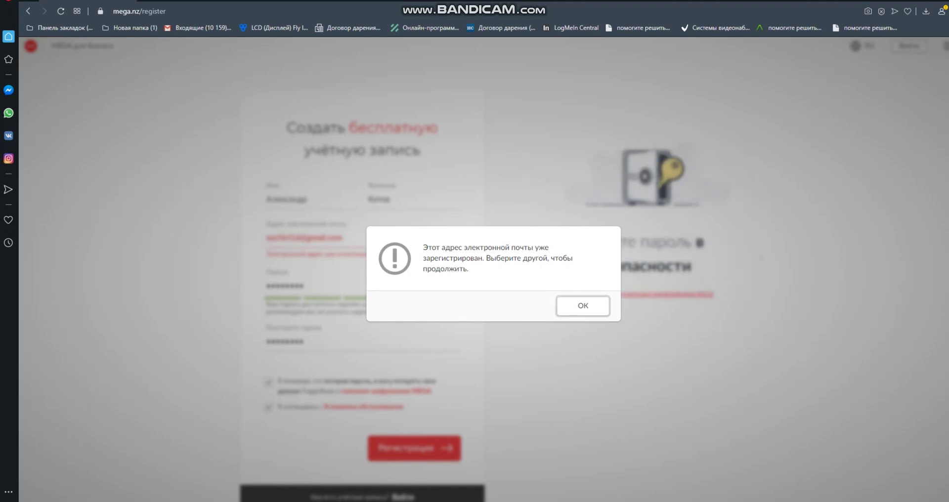
- Dismiss the already-registered alert, change the e-mail address, and resubmit the registration
key("Return")
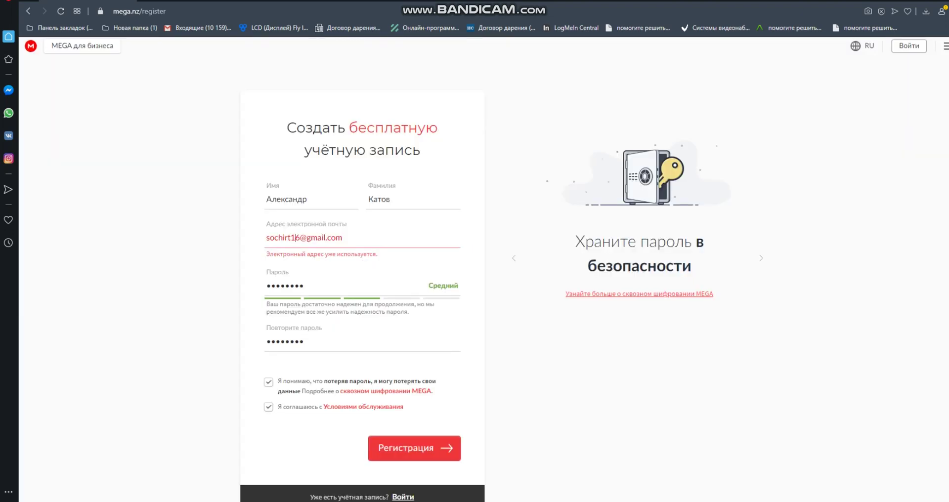
key("Delete")
type("2")
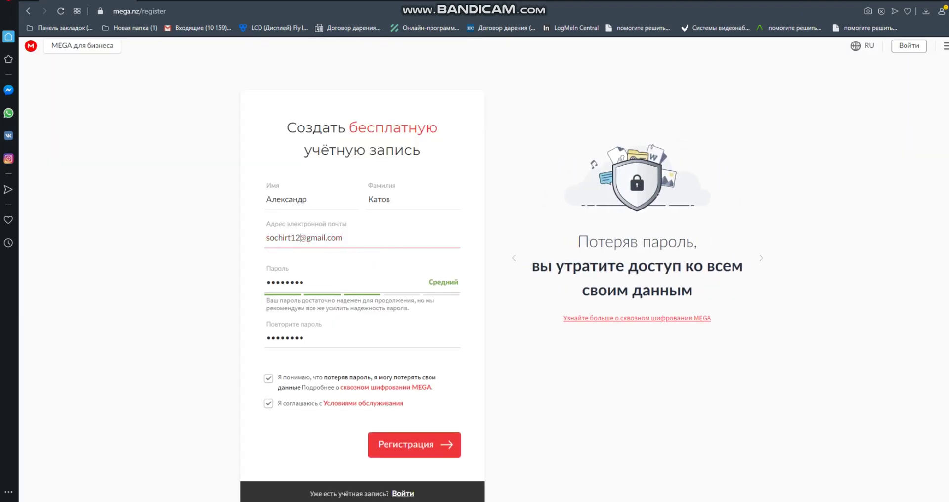
key("Return")
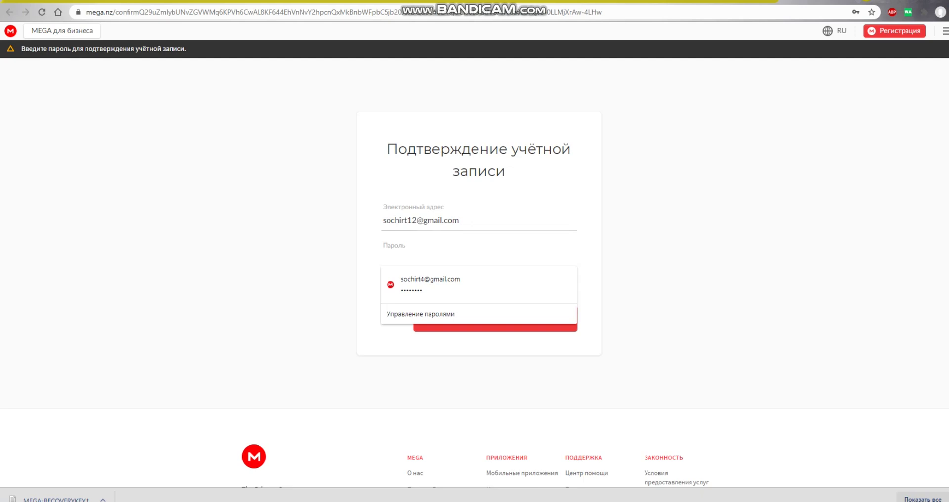
- Enter the account password on the confirmation page to confirm the new account
key("Escape")
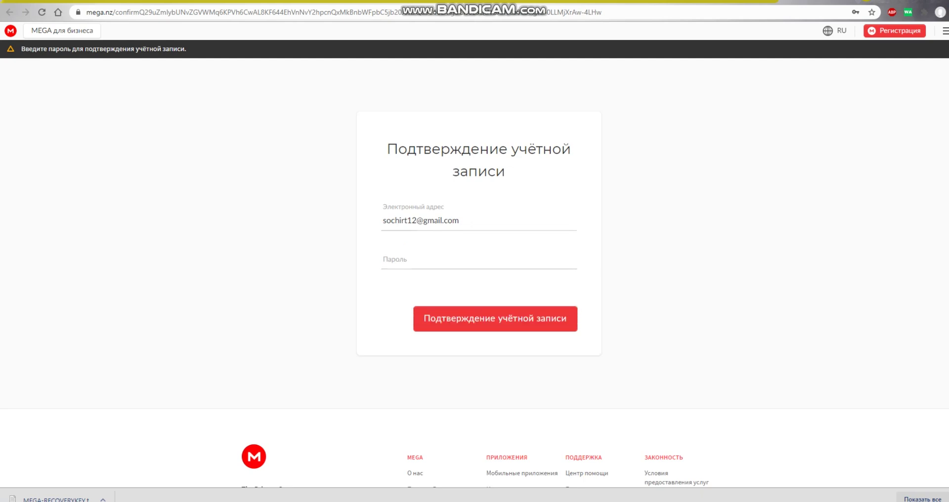
left_click(444, 259)
type("••••")
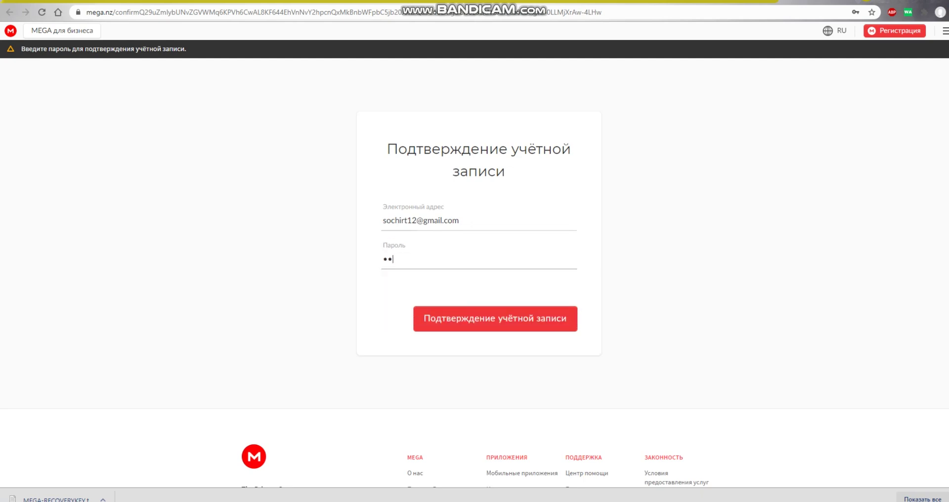
type("••••")
key("Return")
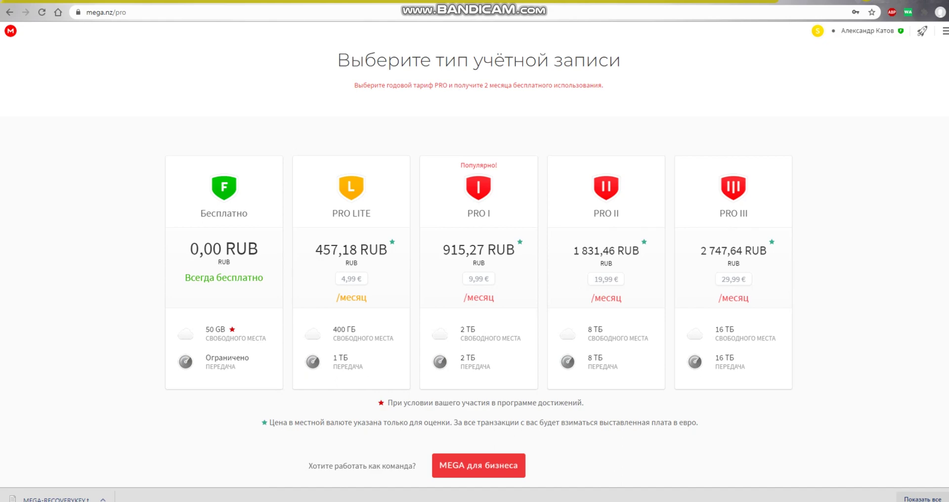
scroll(224, 296, "down", 3)
scroll(224, 297, "up", 3)
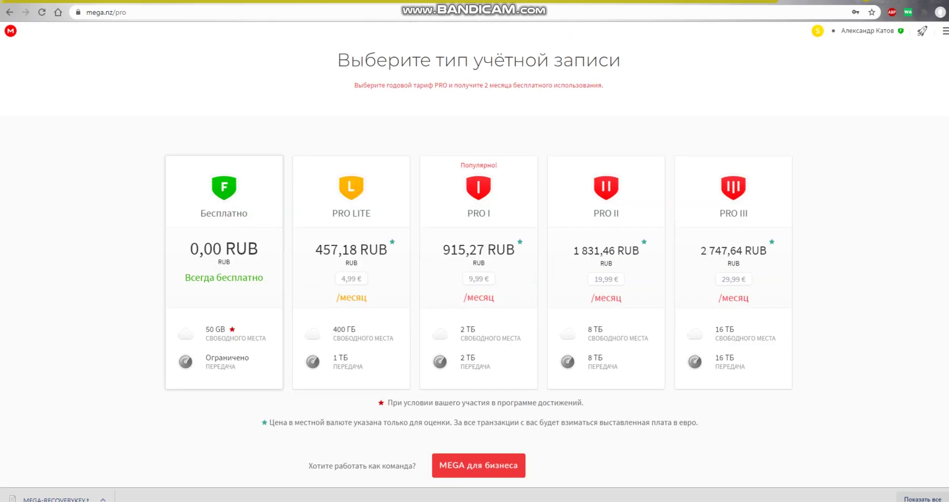
- Choose the free 50 GB plan and save the recovery key as MEGA-RECOVERYKEY.txt
left_click(224, 257)
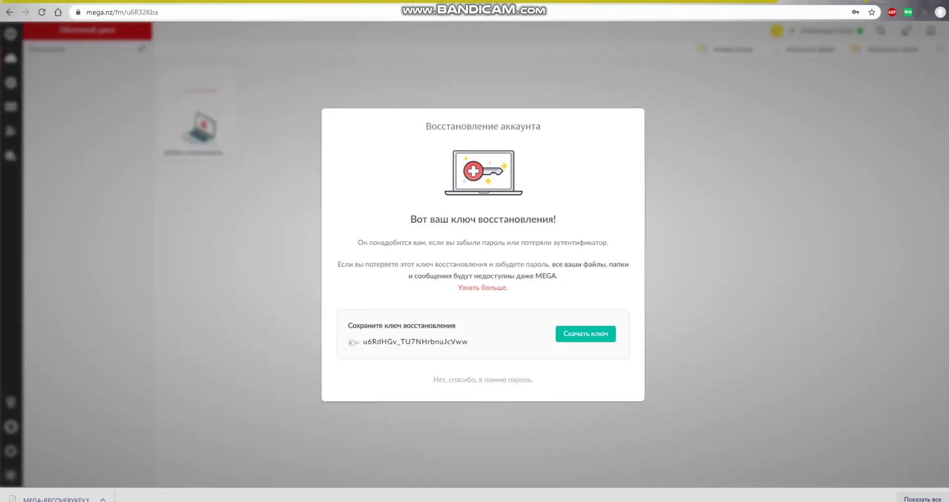
left_click(585, 334)
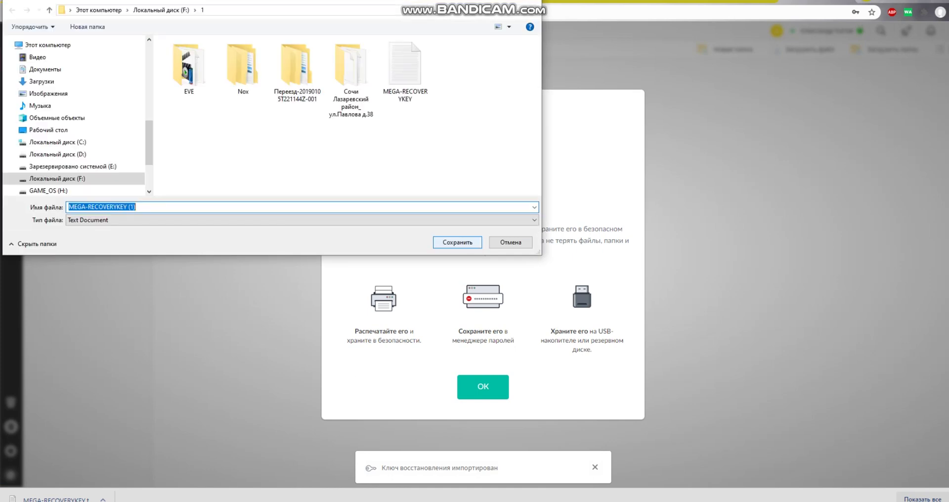
left_click(457, 242)
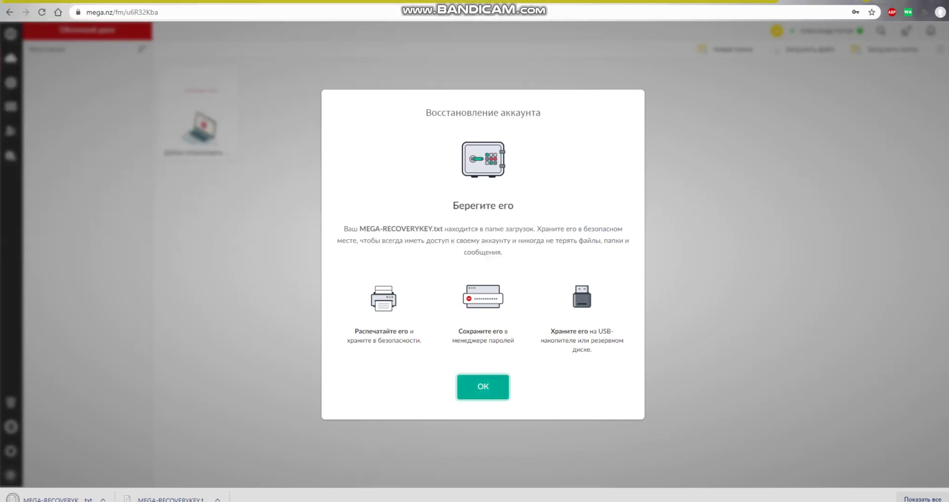
left_click(482, 386)
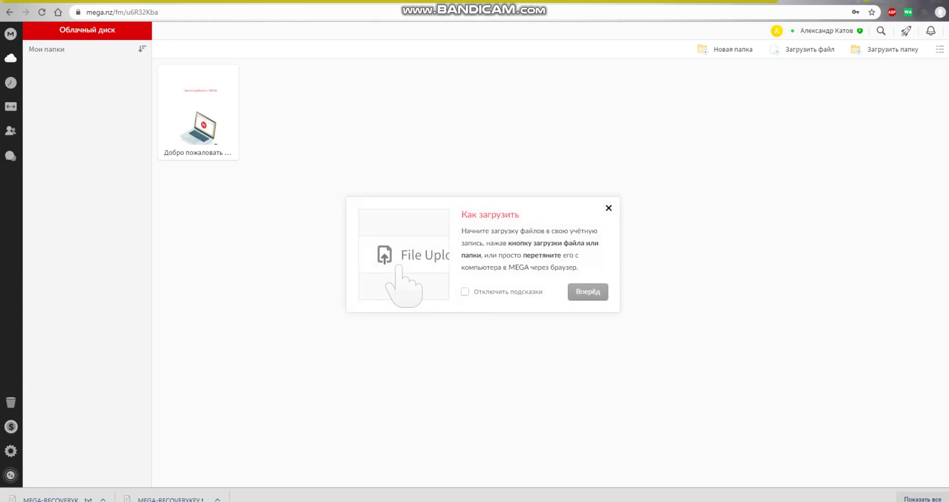
- Drag vm8088872 from the C:\Intel\Logs window into the MEGA Cloud Drive, dismissing the tips
mouse_move(274, 501)
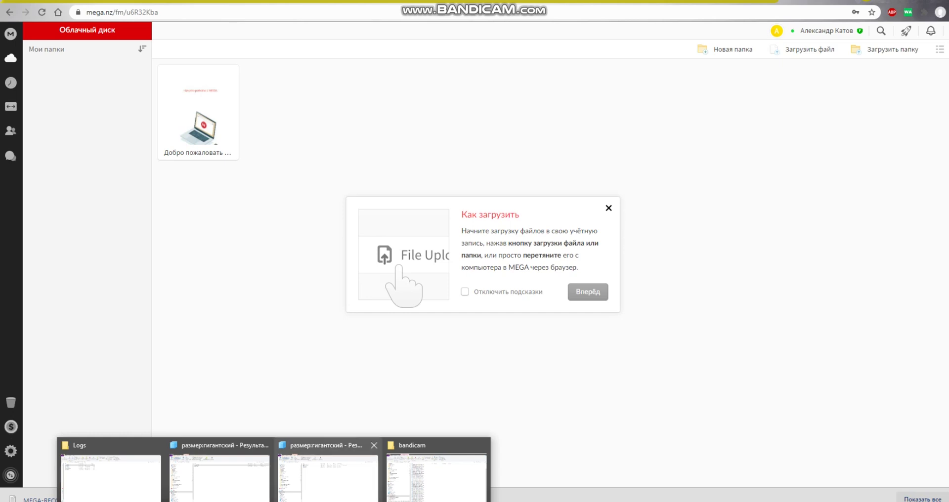
left_click(608, 208)
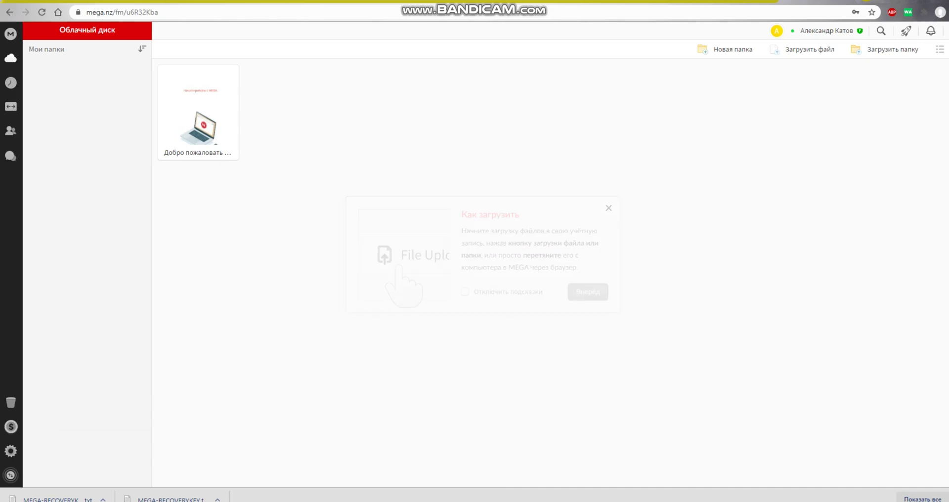
mouse_move(220, 497)
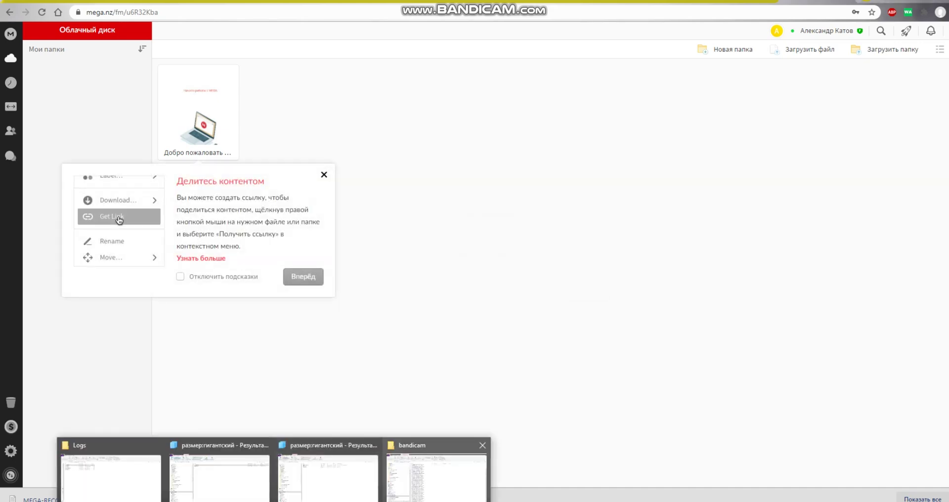
left_click(219, 475)
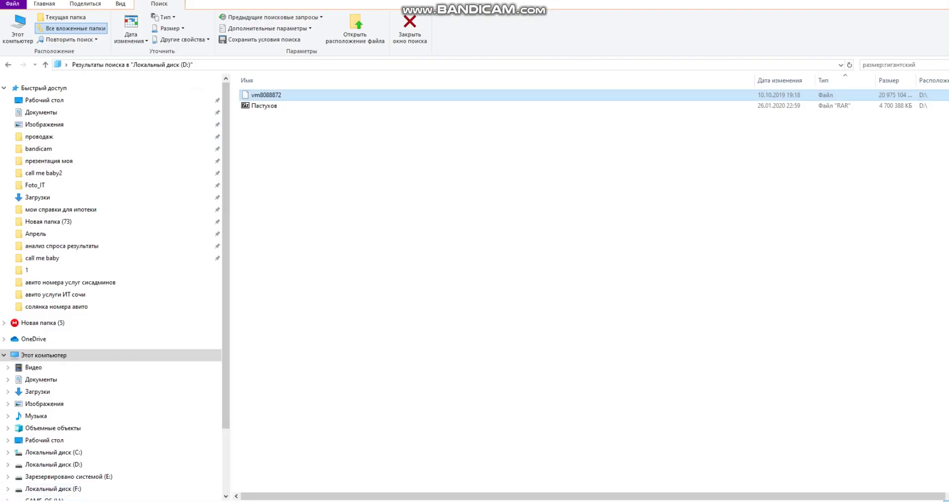
mouse_move(220, 497)
left_click(110, 475)
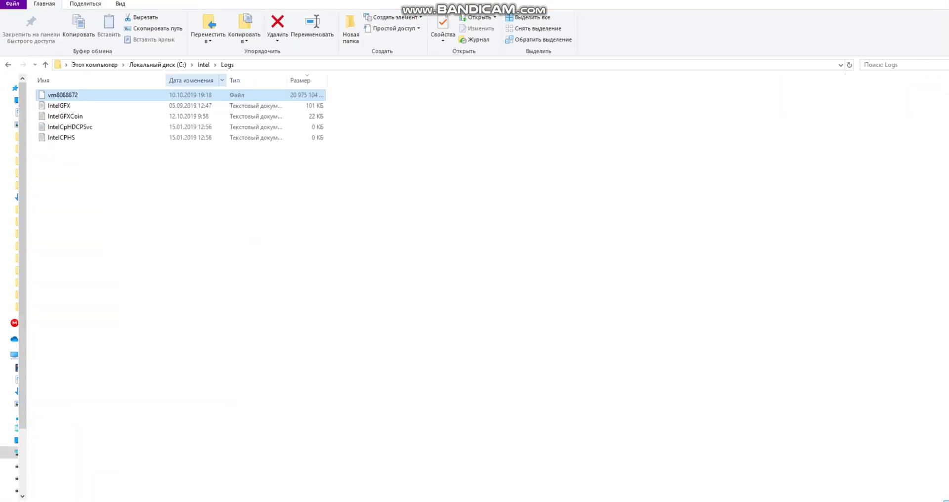
left_click_drag(62, 95, 118, 220)
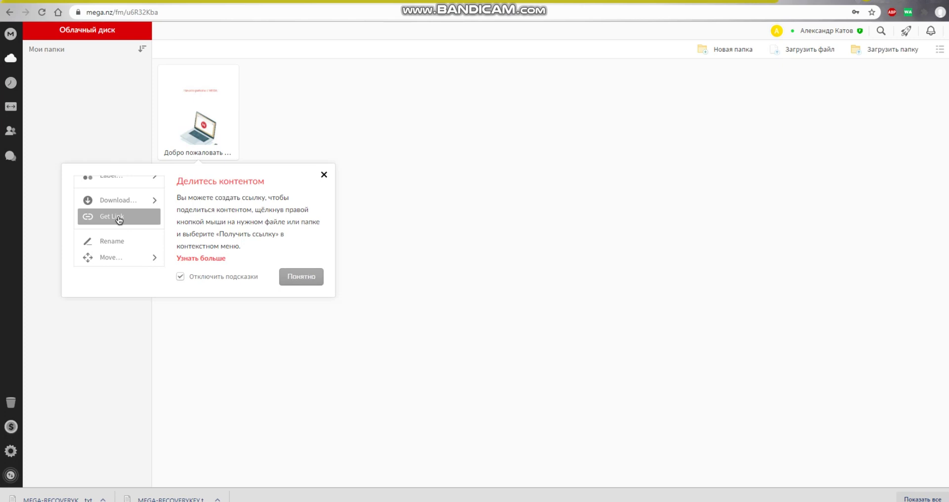
left_click(303, 276)
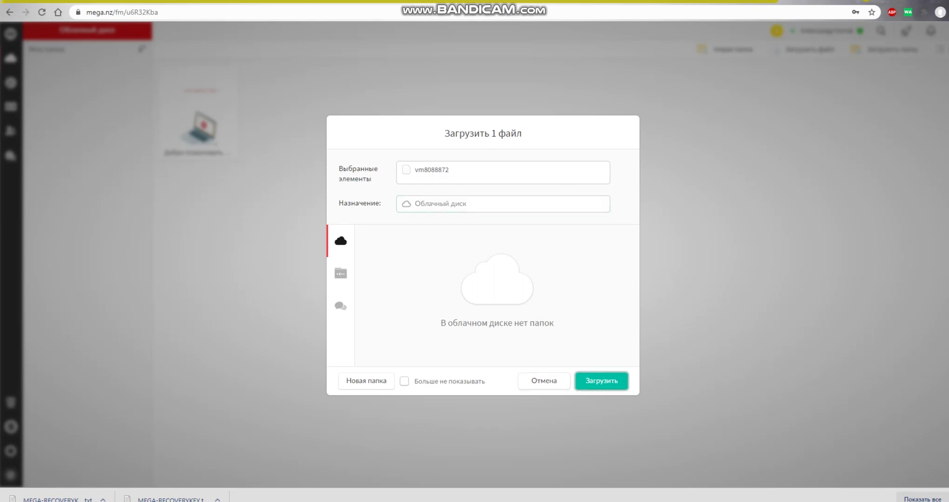
- Start the 20 GB vm8088872 upload and let it run to about 1%
left_click(602, 380)
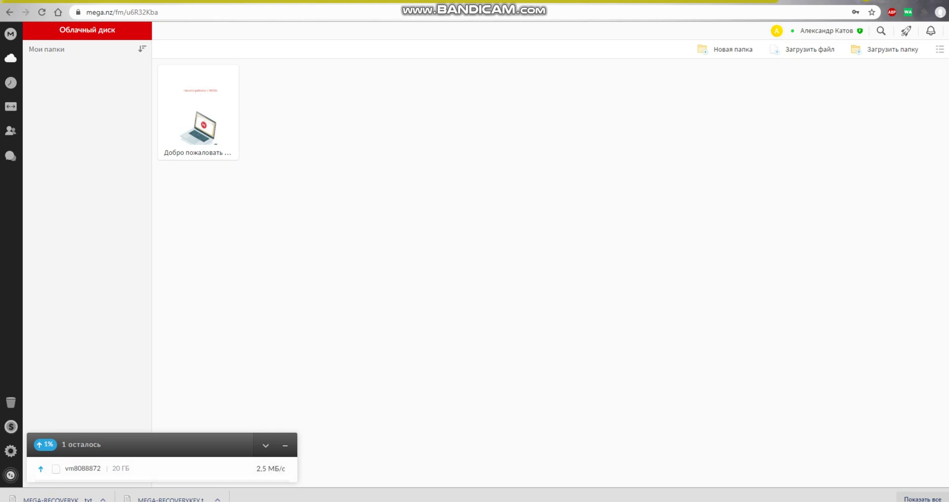
mouse_move(273, 501)
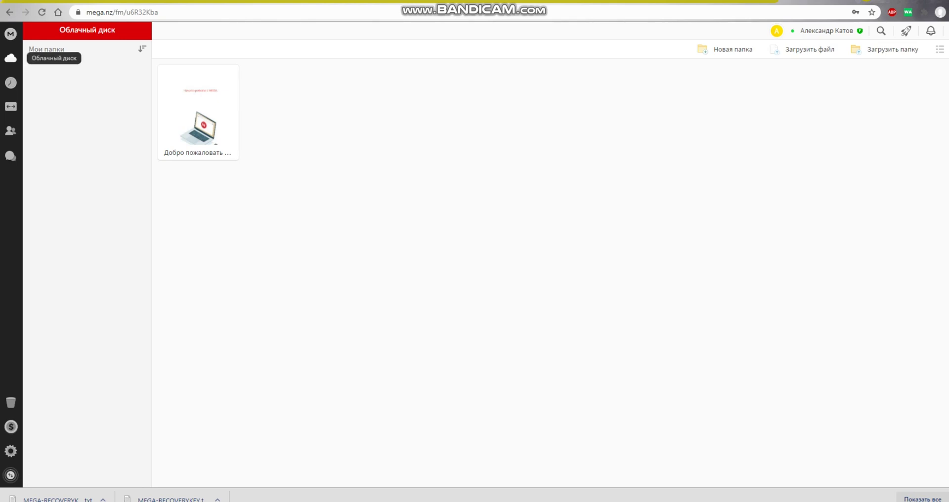
- View the account dashboard, then open the welcome PDF in the Cloud Drive and close the viewer
left_click(11, 33)
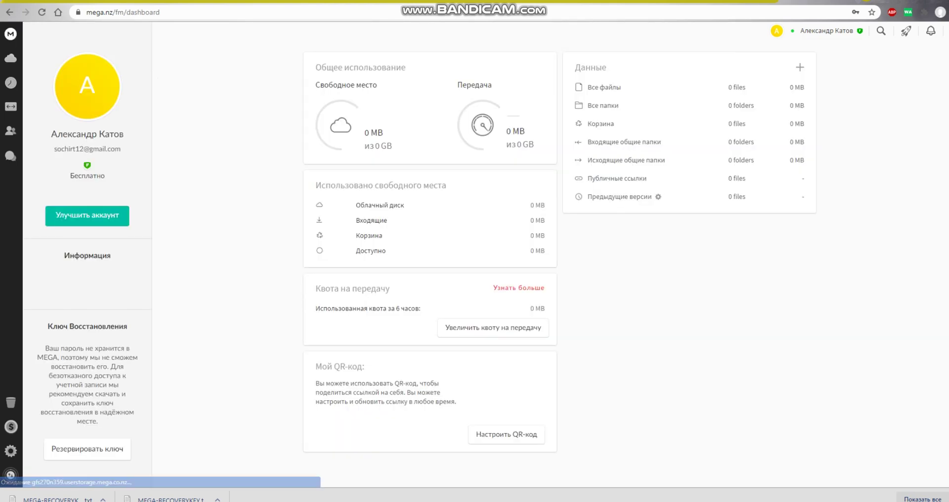
left_click(10, 58)
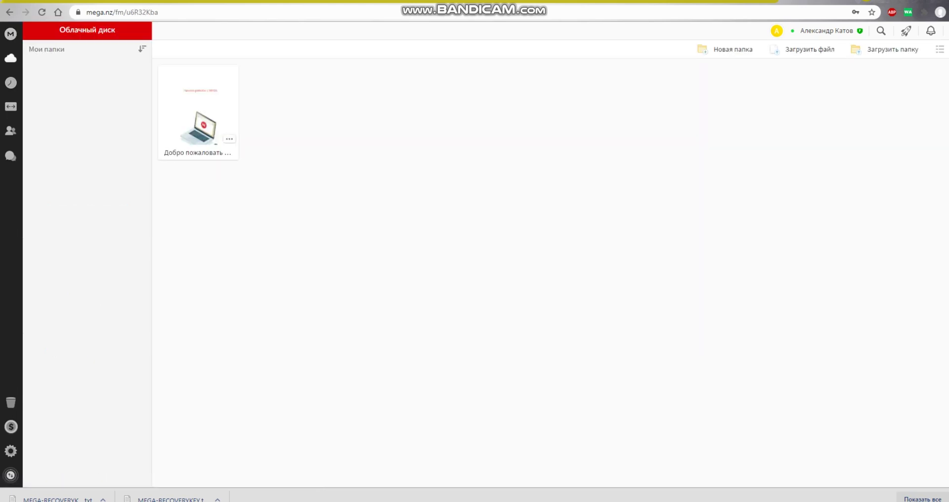
double_click(198, 123)
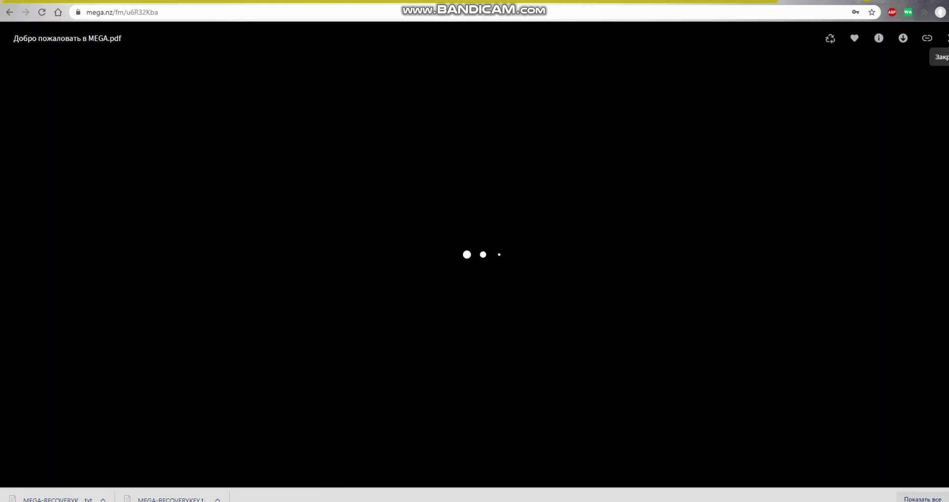
left_click(946, 38)
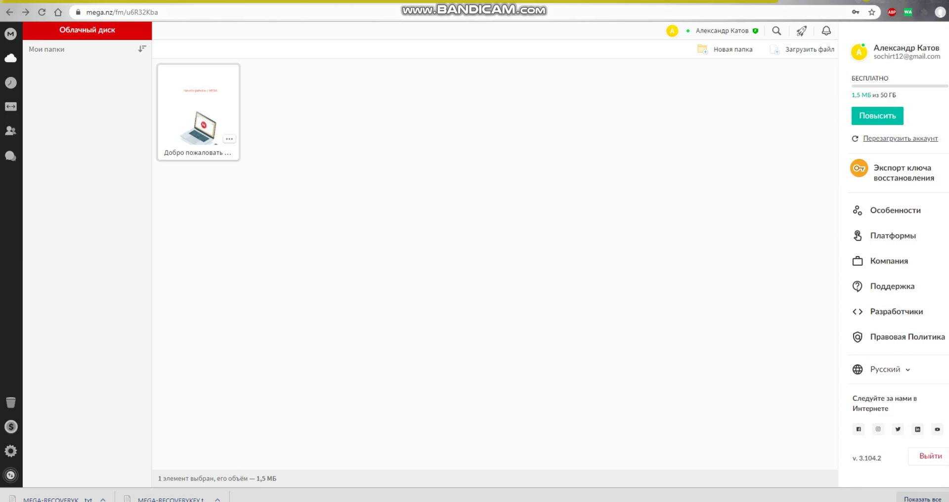
- Search Google for 'mega nz cgtwbfkmyfz ghjuhfvvf', confirming departure from the MEGA page
left_click(122, 12)
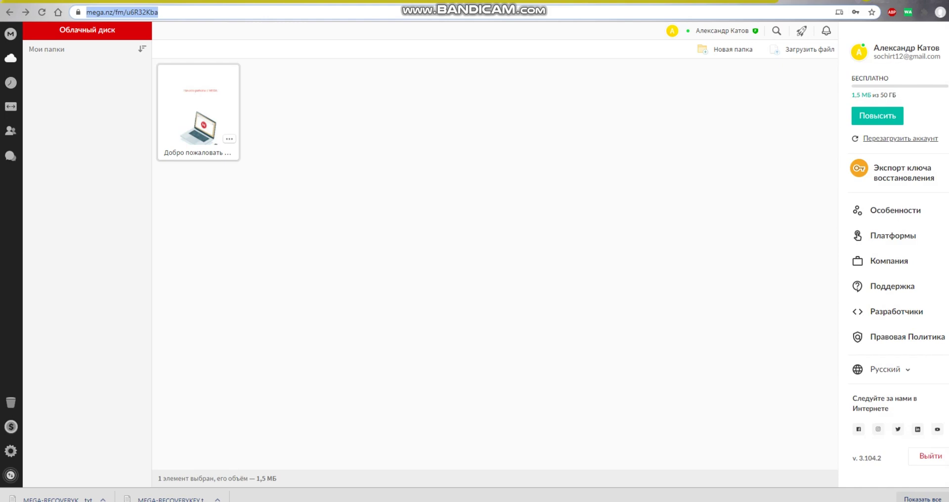
type("mega")
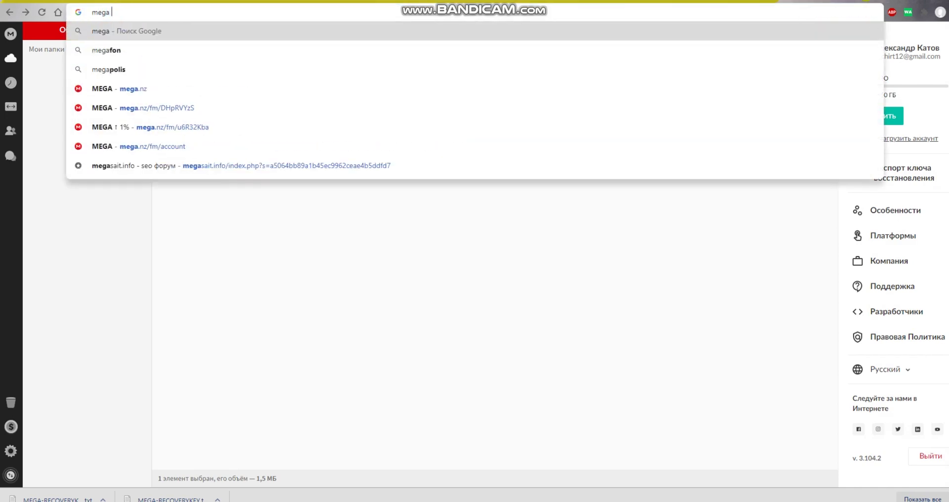
type(" nz")
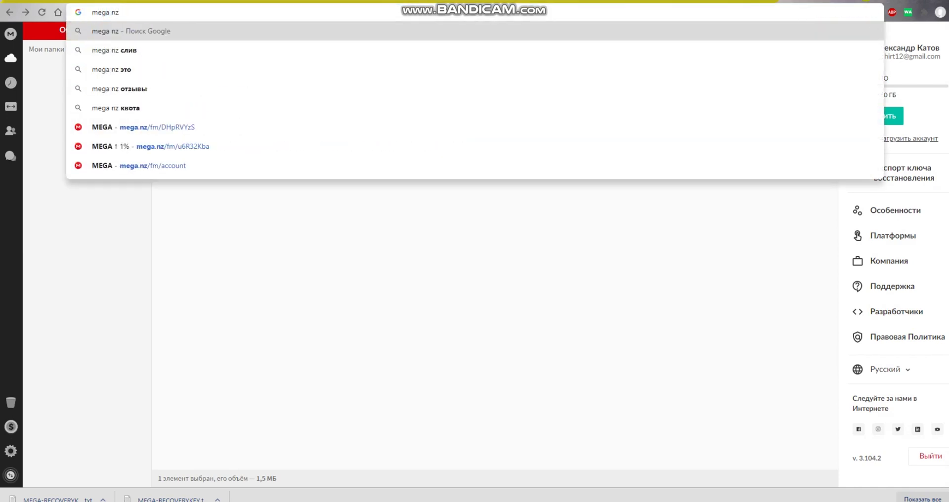
type(" cgtwbf")
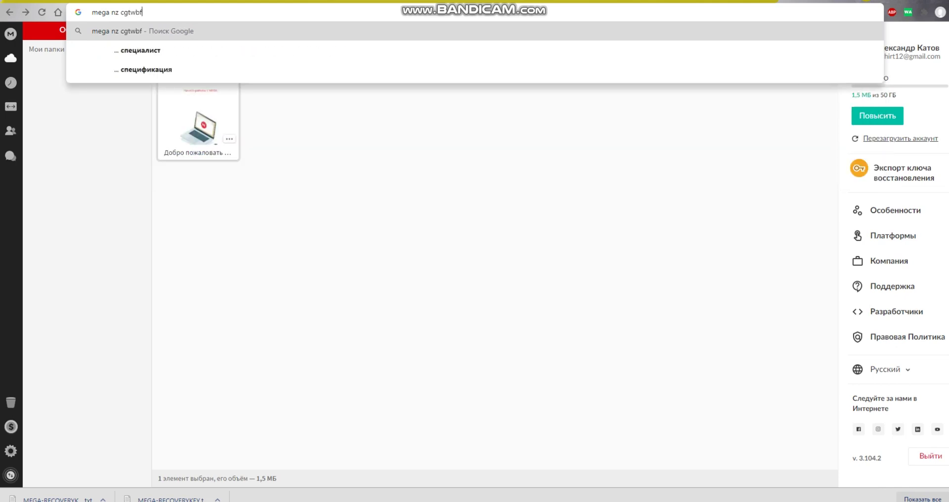
type("kmyfz ghj")
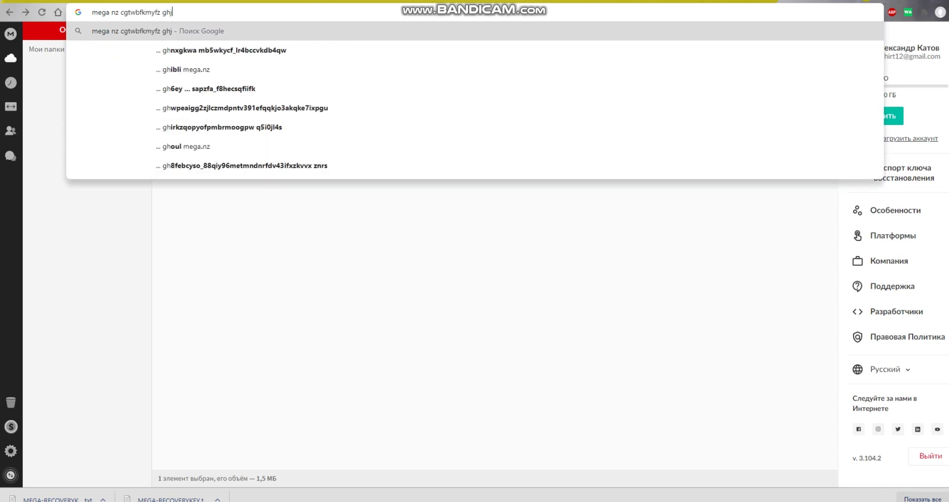
type("uhfvvf")
key("Return")
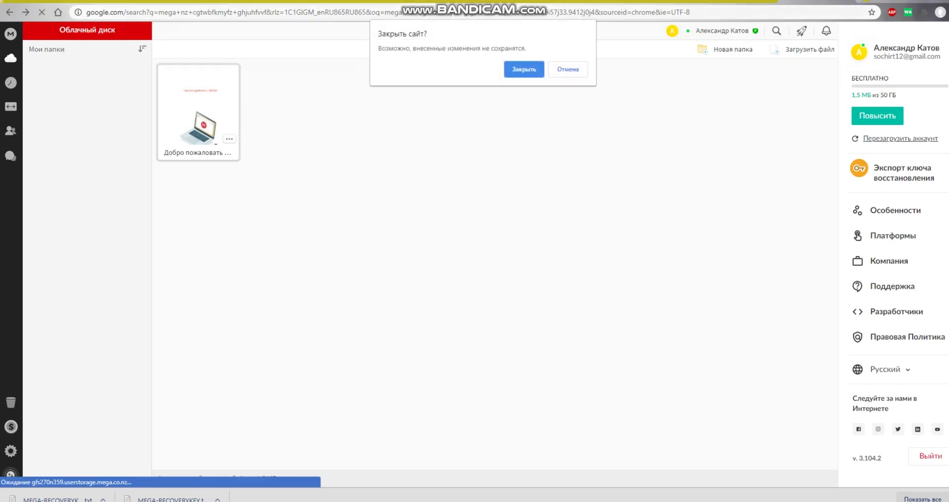
key("Return")
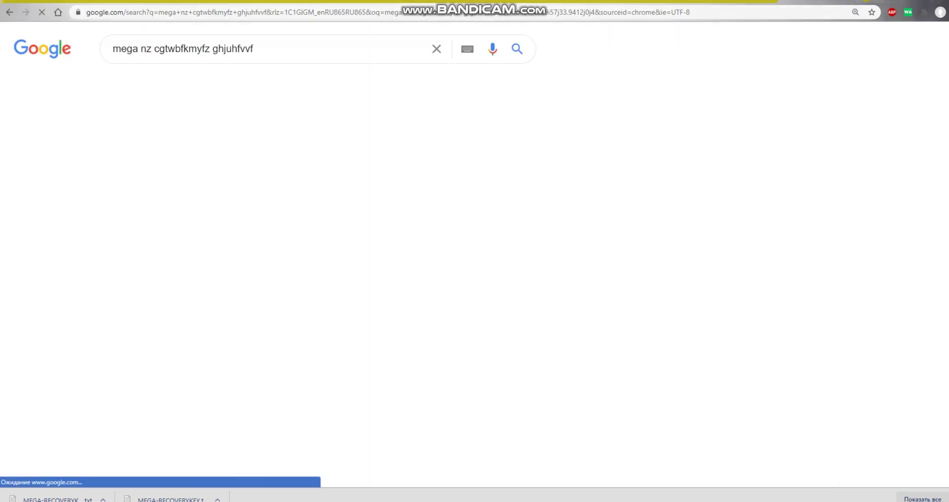
- Open the mega.nz/sync result and save the MEGAsyncSetup64 installer to F:\1
left_click(192, 200)
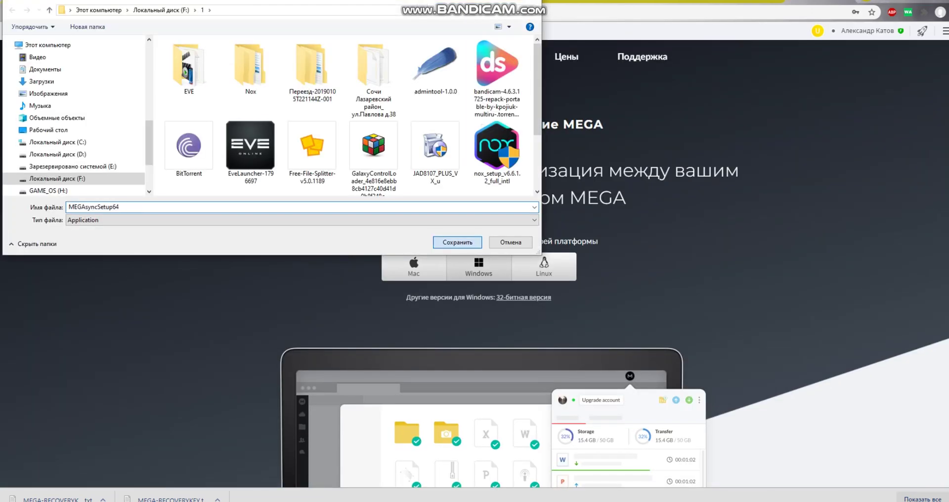
key("Return")
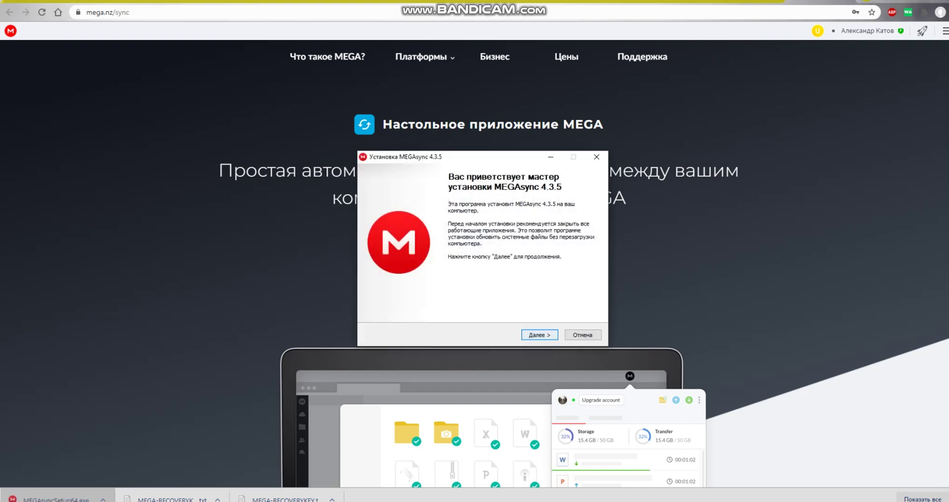
- Install MEGAsync 4.3.5 for the current user with the MEGAsync Start Menu folder and close the installer
key("Return")
key("Return")
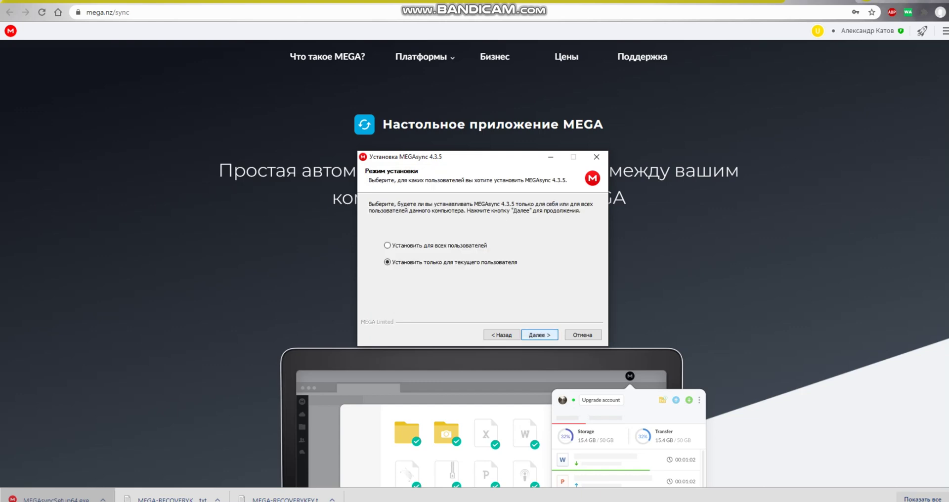
key("Return")
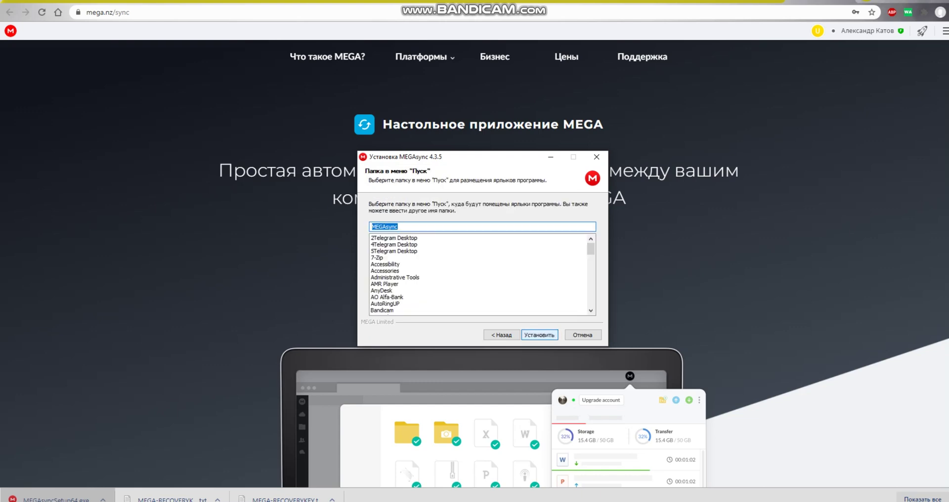
key("Return")
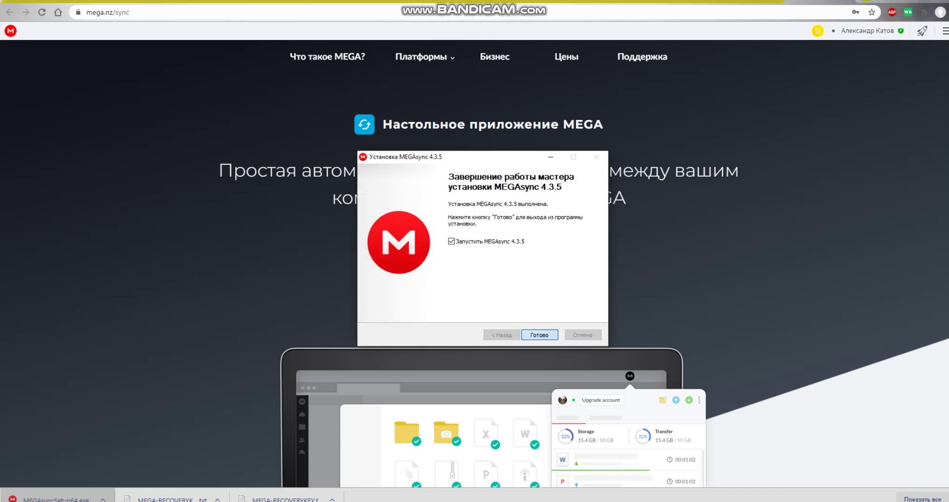
key("Return")
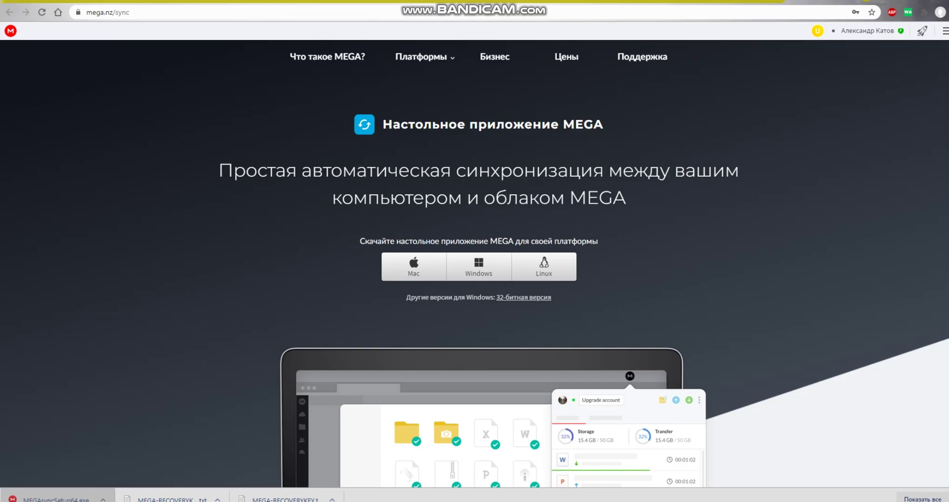
- Switch windows and dismiss the MEGAsync menu, leaving the account panel showing 1.4 MB of 70 GB used
key("alt+Tab")
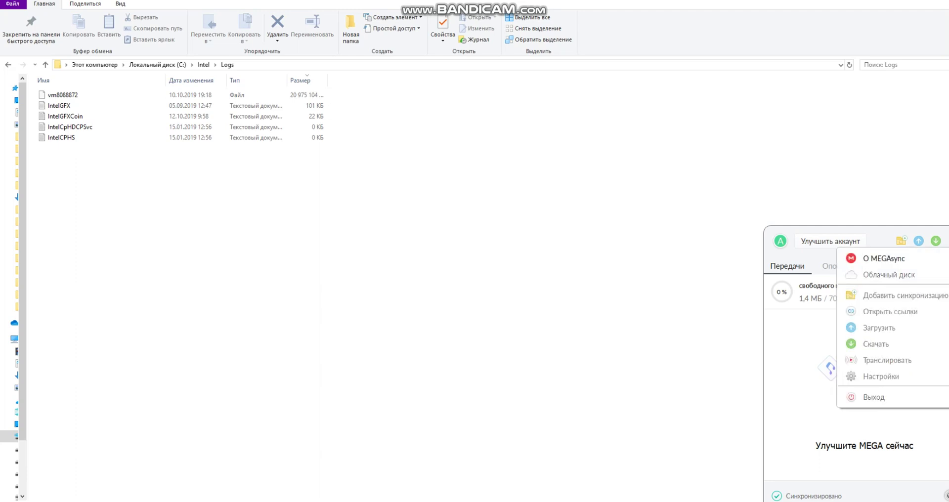
key("Escape")
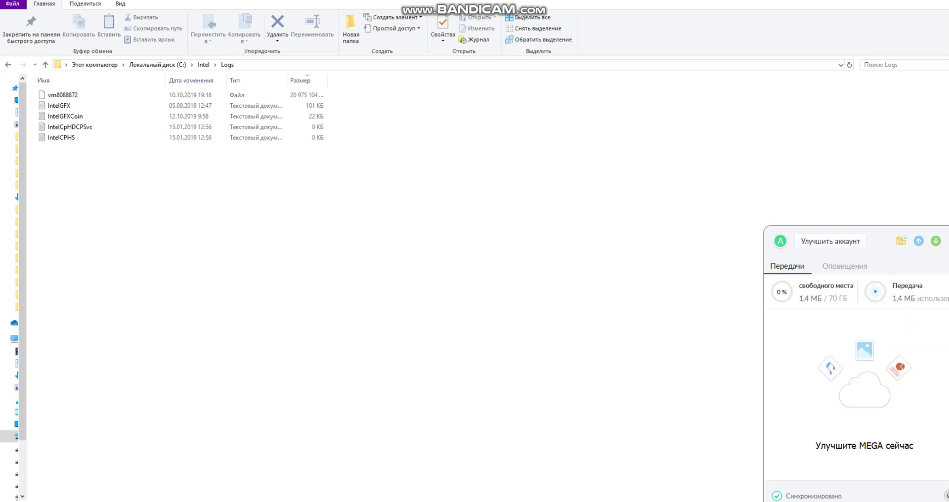